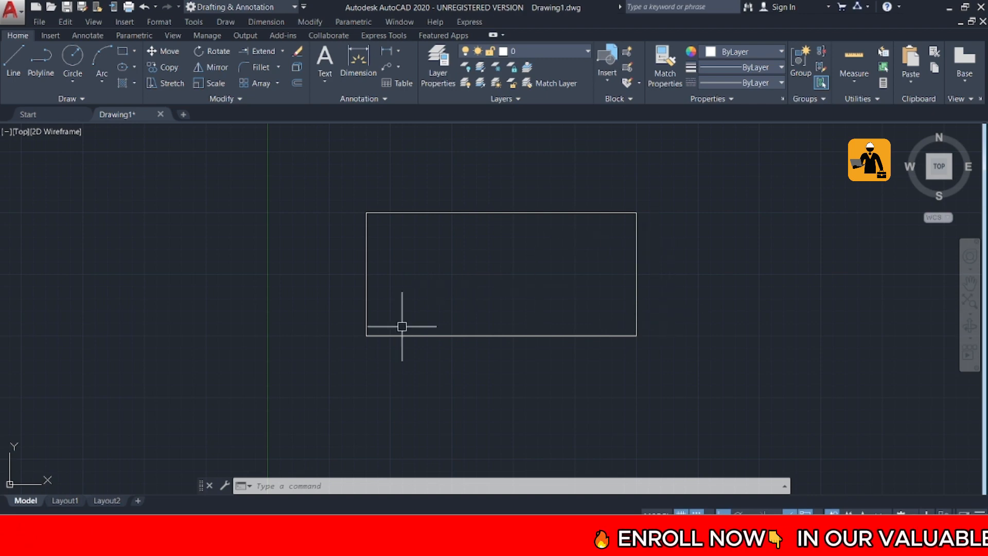
Erase the existing rectangle so that the drawing area is empty.
left_click(591, 336)
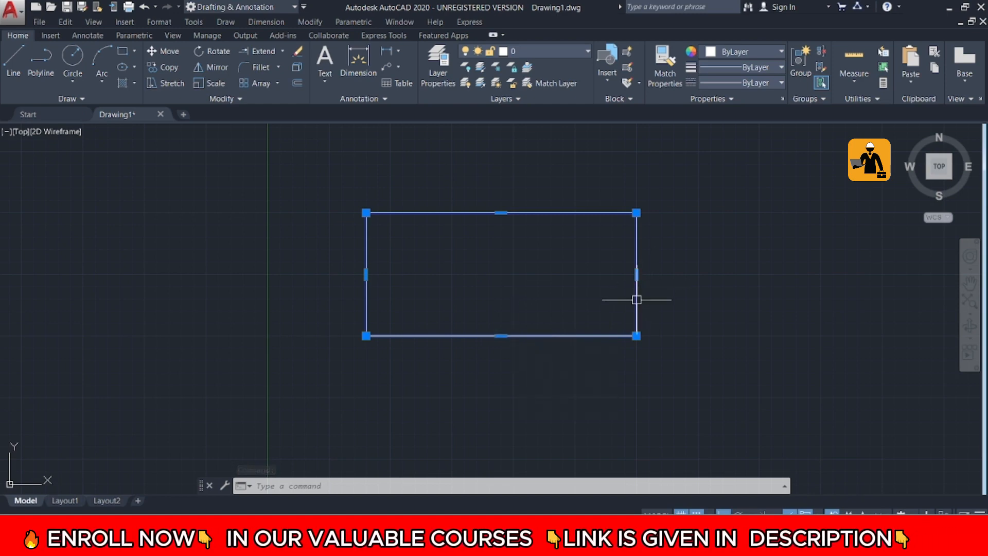
mouse_move(637, 300)
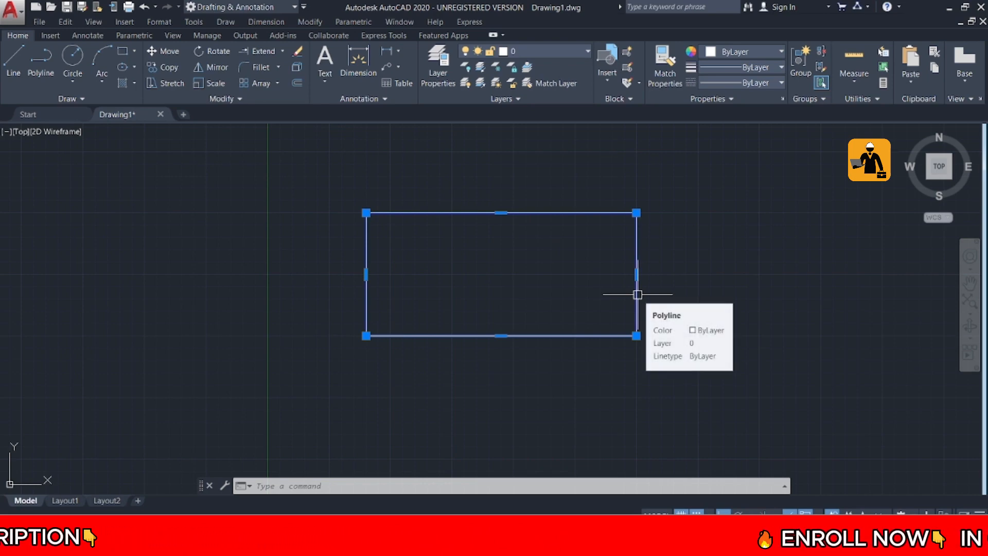
key("Escape")
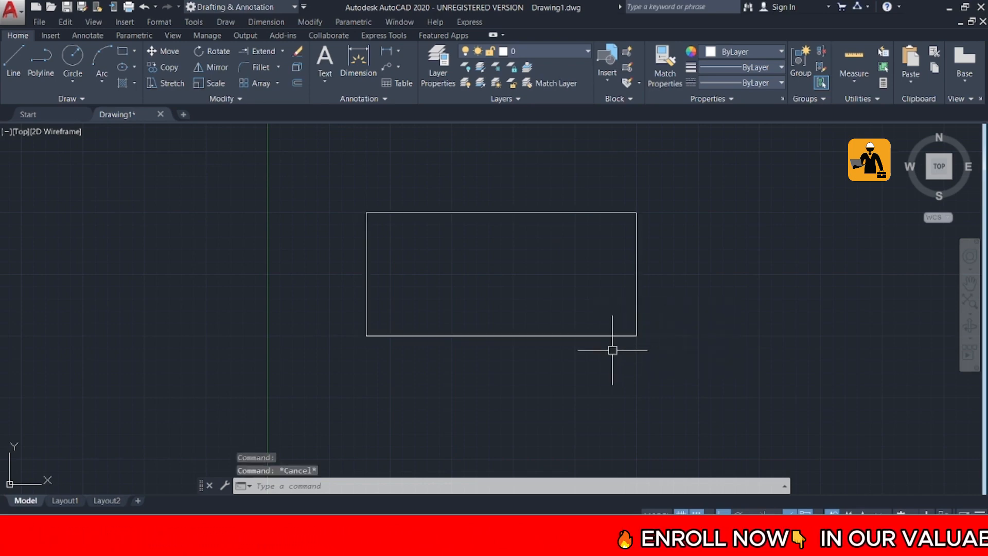
key("ctrl+a")
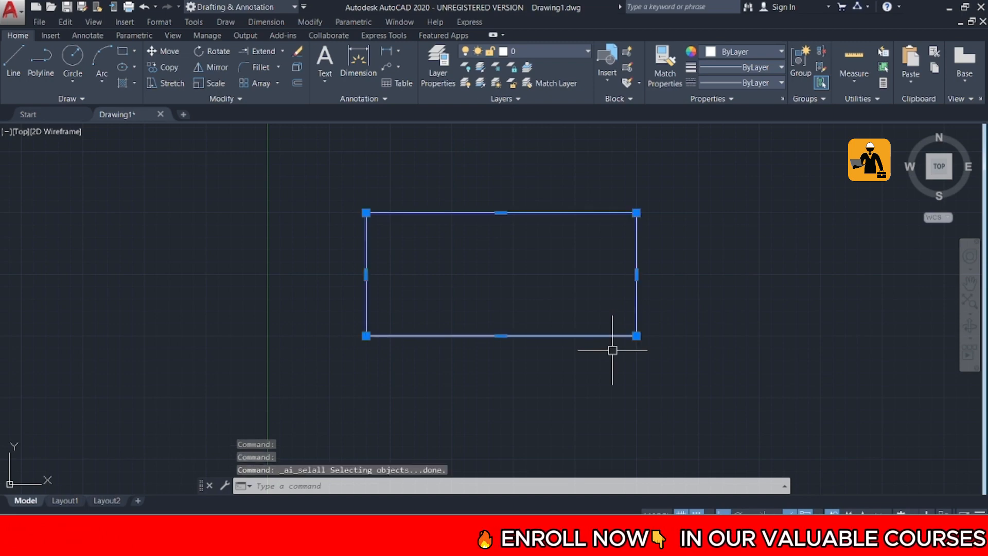
key("Delete")
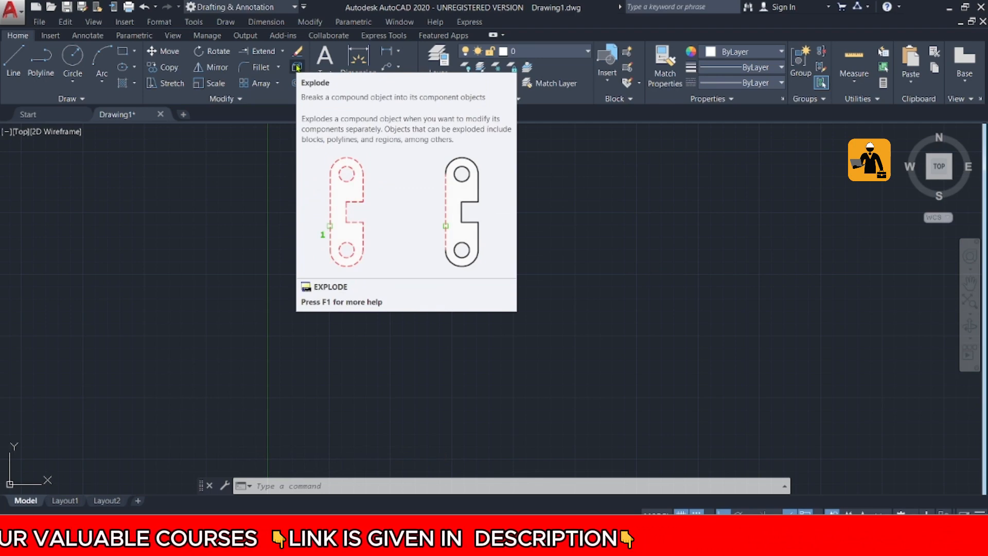
left_click(297, 68)
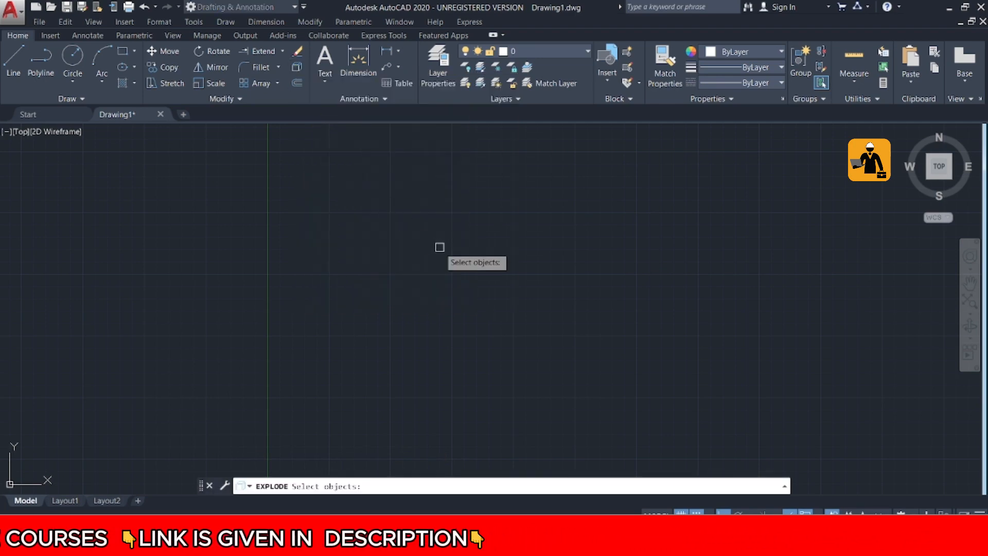
key("Escape")
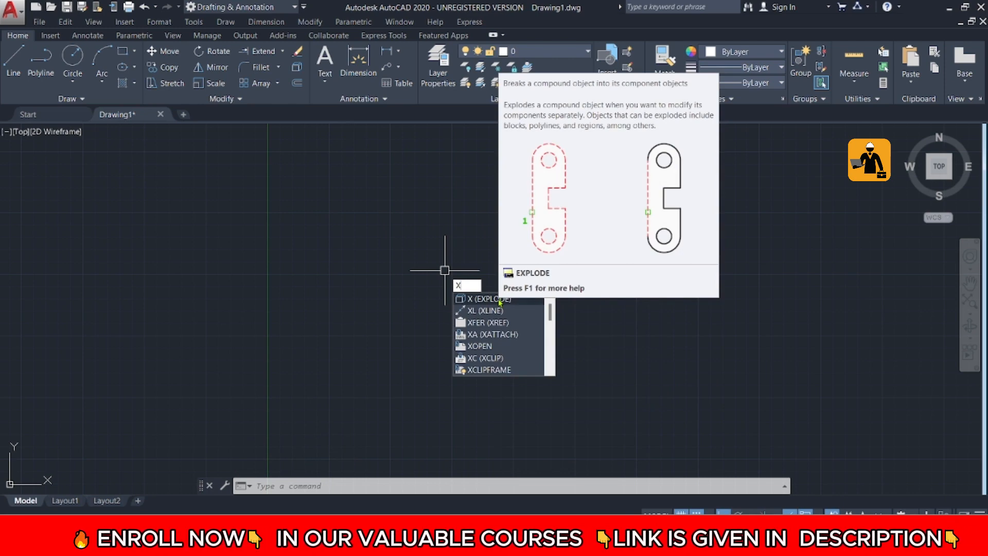
left_click(500, 299)
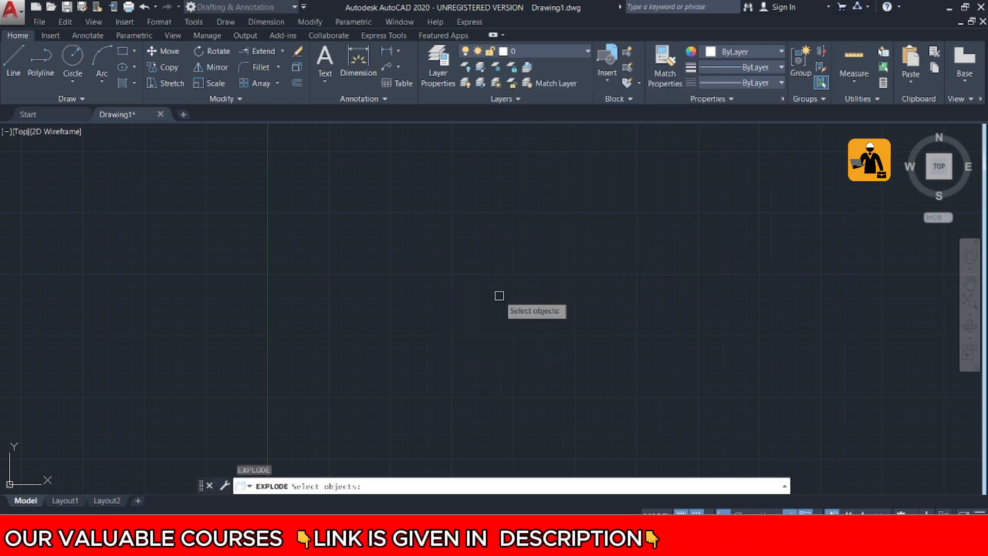
key("Escape")
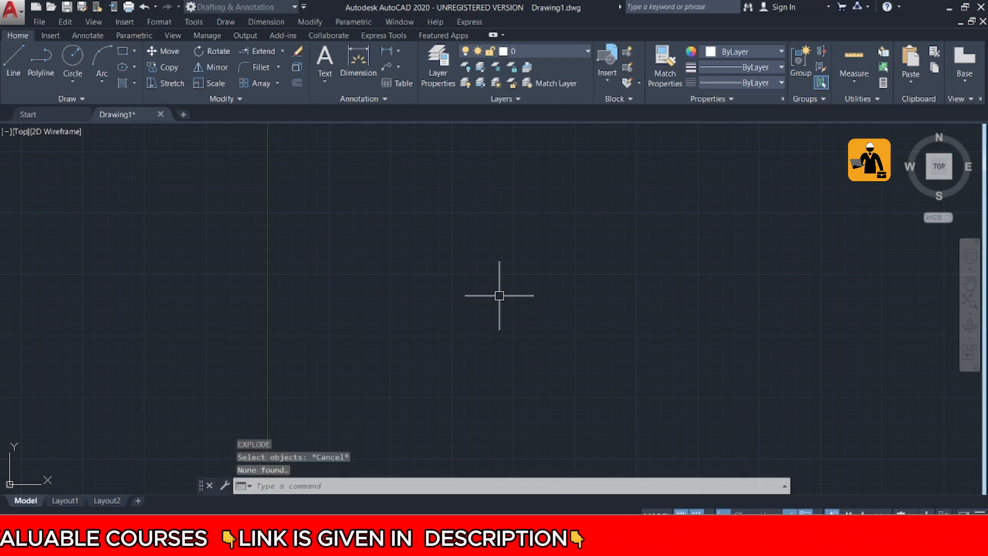
left_click(404, 487)
type("x")
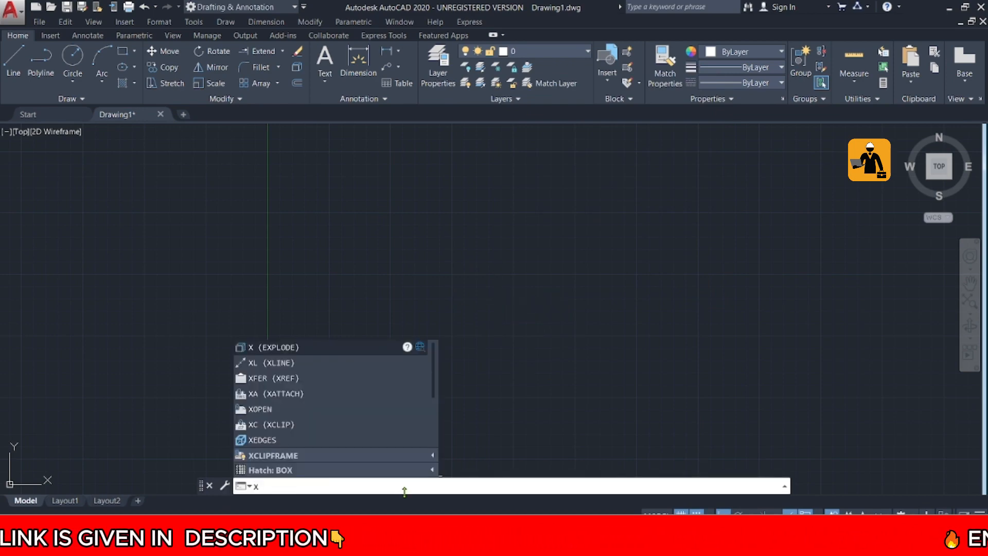
left_click(284, 348)
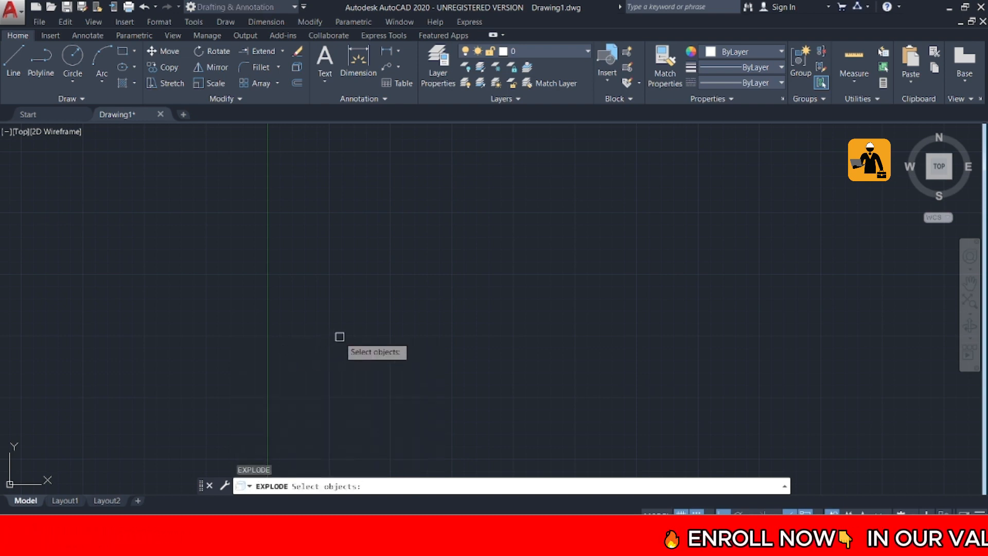
key("Escape")
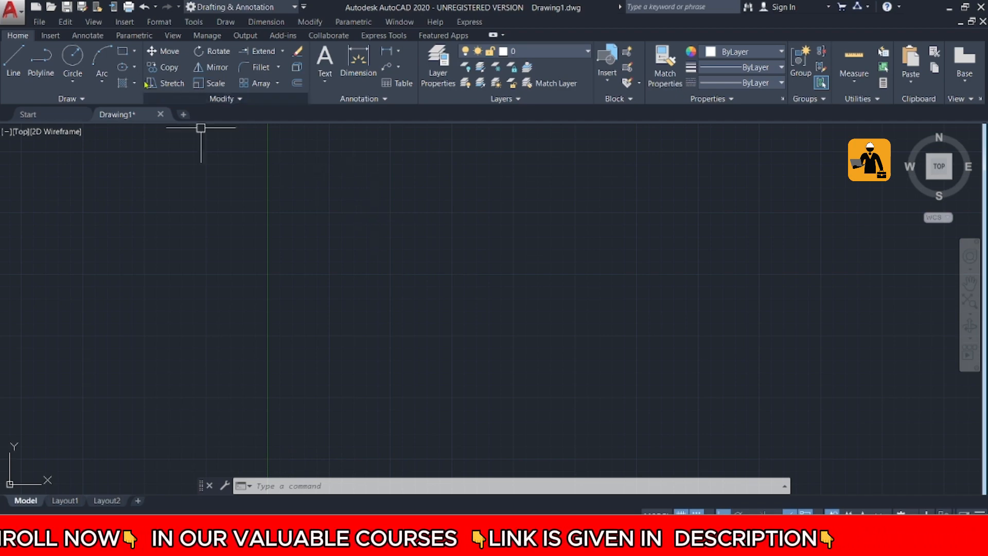
Draw a rectangle about 200 units wide in the middle of the drawing area.
left_click(123, 53)
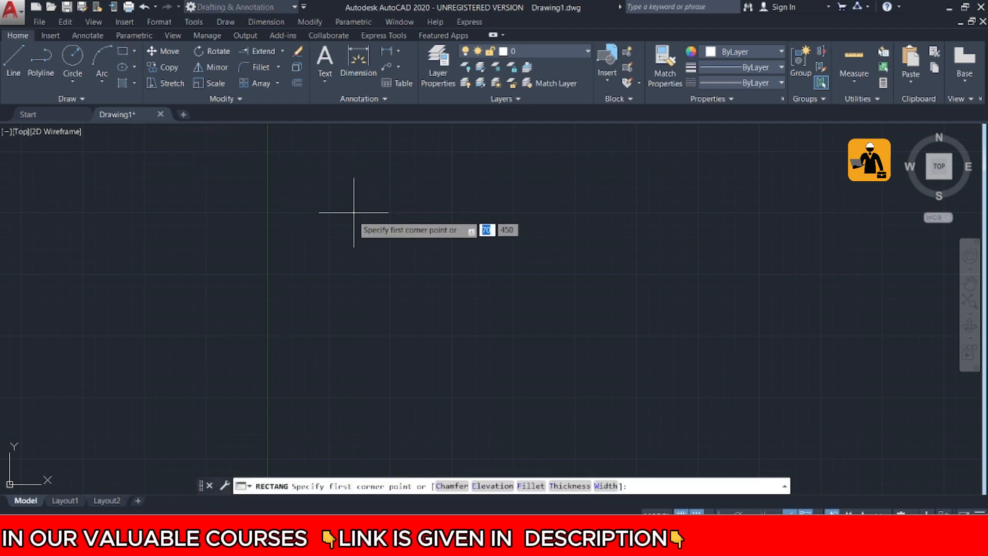
left_click(330, 212)
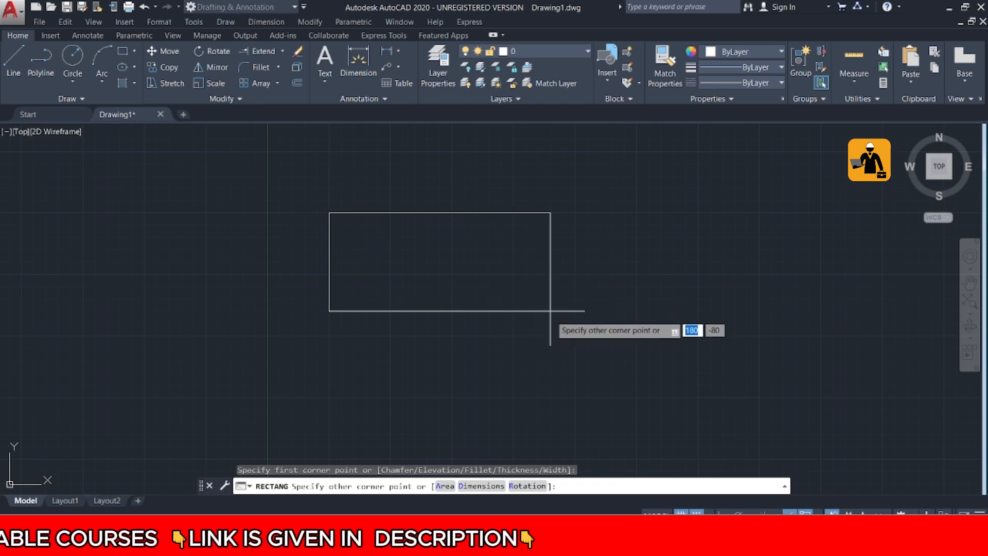
left_click(575, 336)
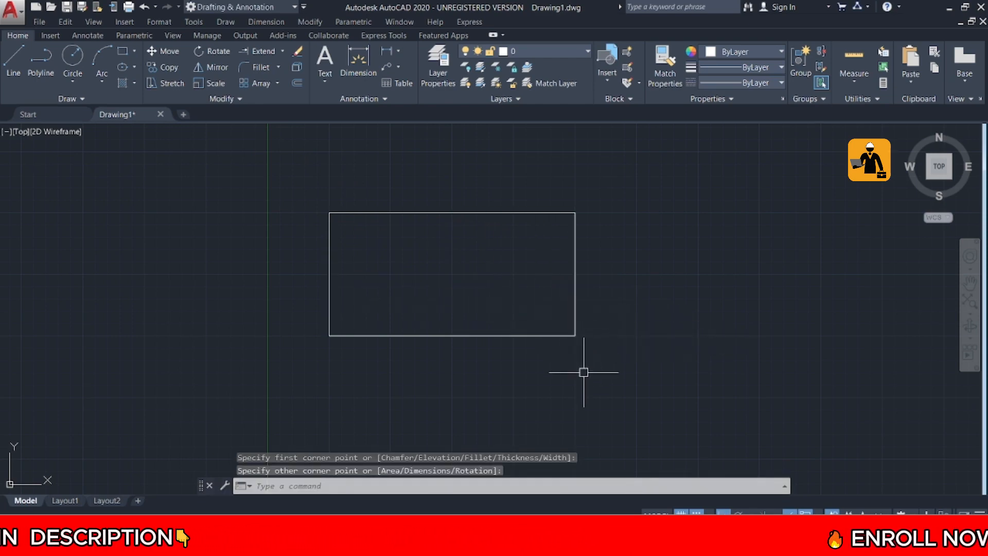
Explode the rectangle polyline into separate lines.
left_click(526, 336)
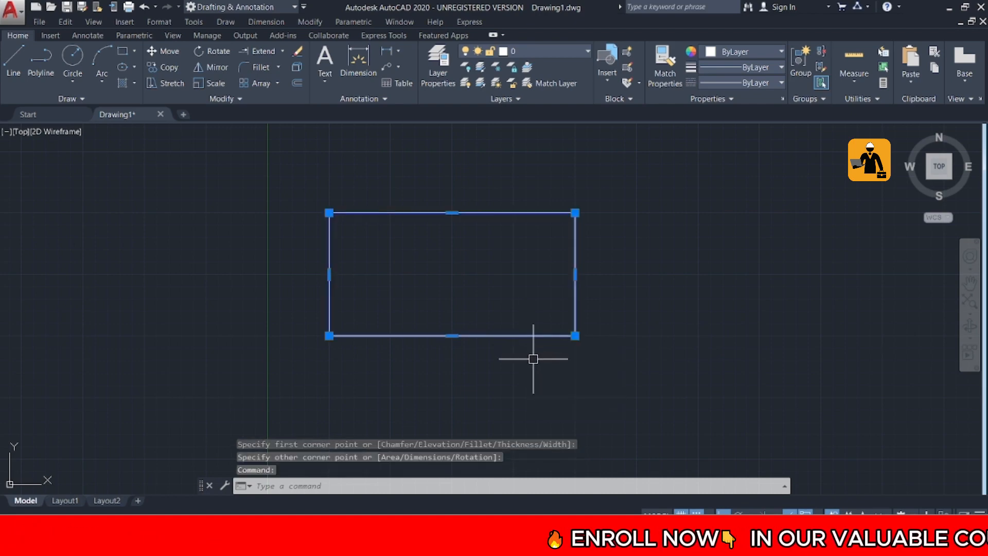
key("Escape")
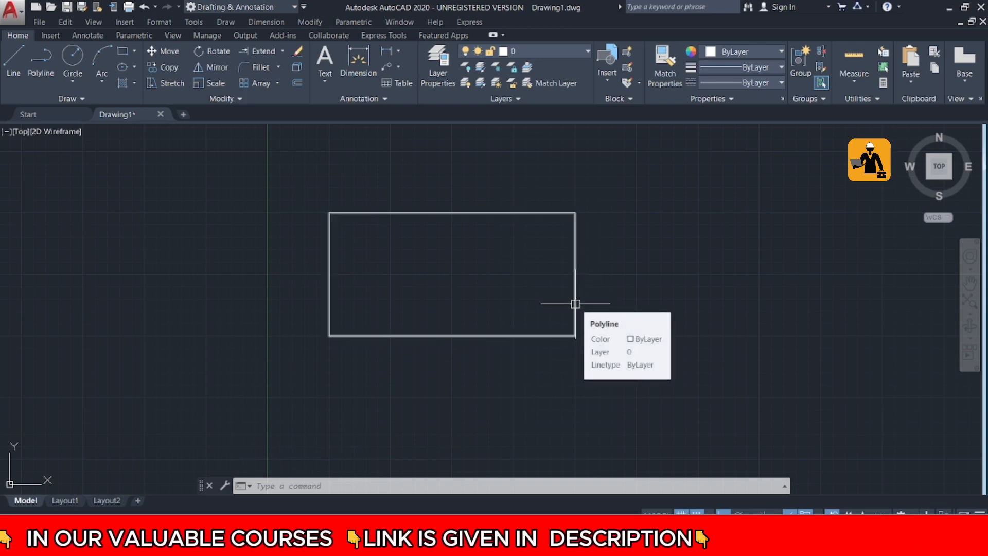
left_click(539, 335)
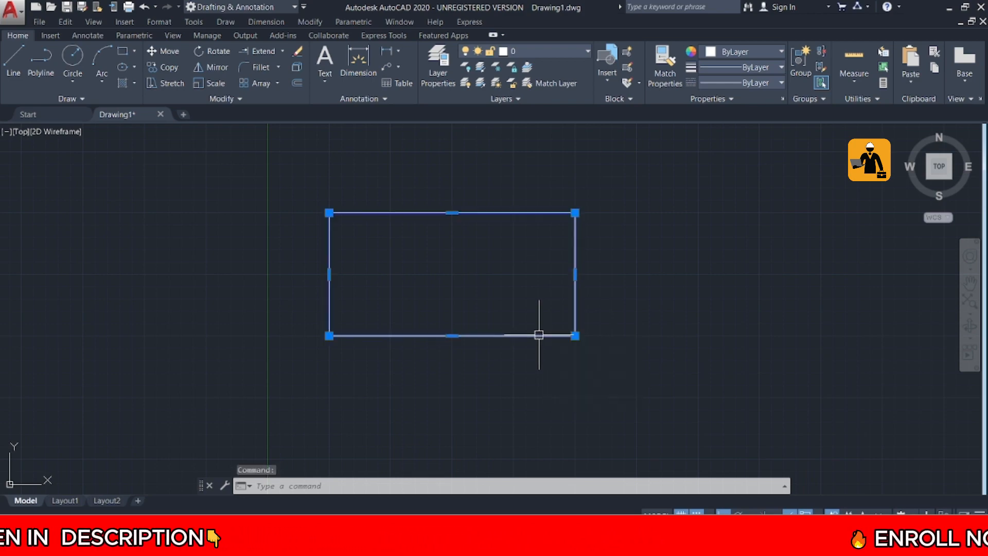
left_click(296, 68)
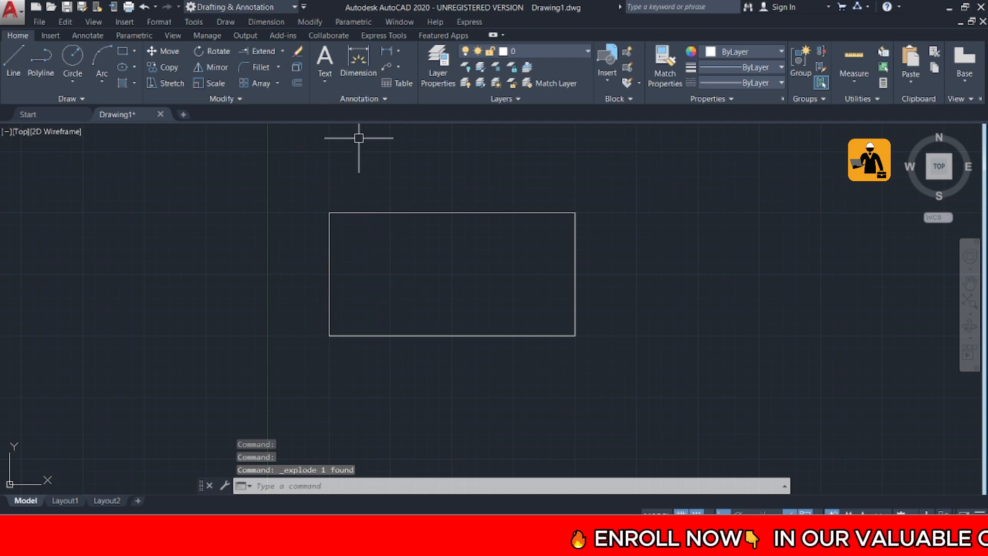
Stretch the right endpoint of the rectangle's bottom line 100 units horizontally outward.
mouse_move(415, 335)
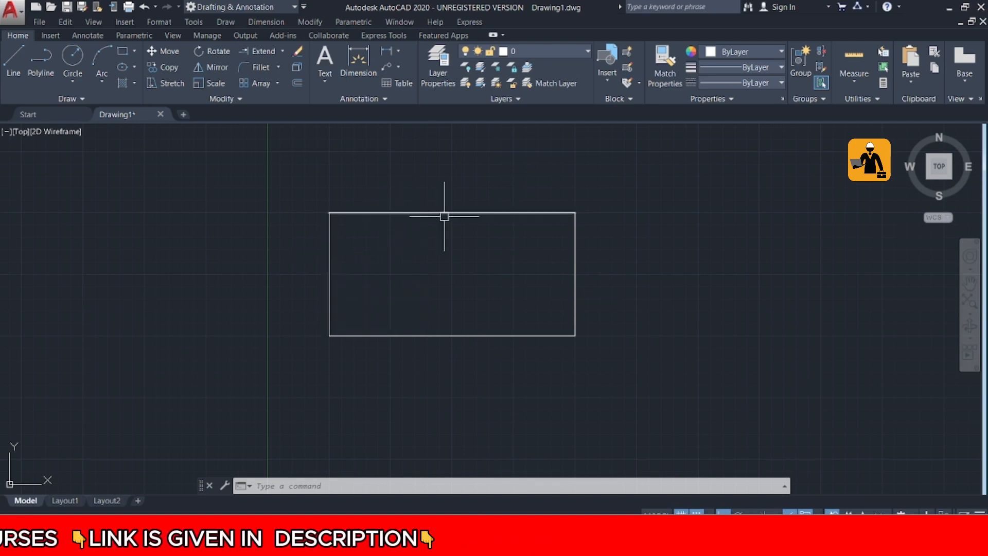
left_click(550, 334)
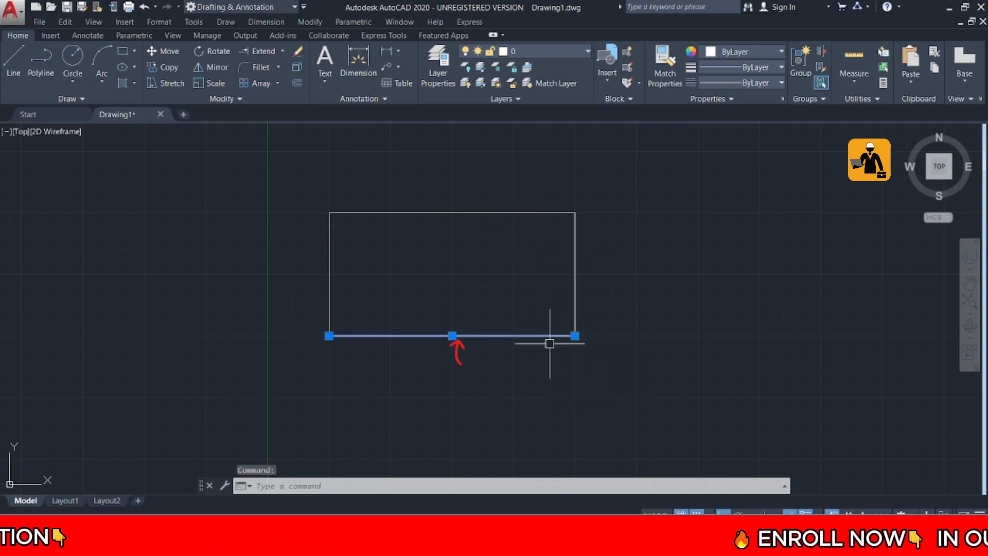
mouse_move(575, 336)
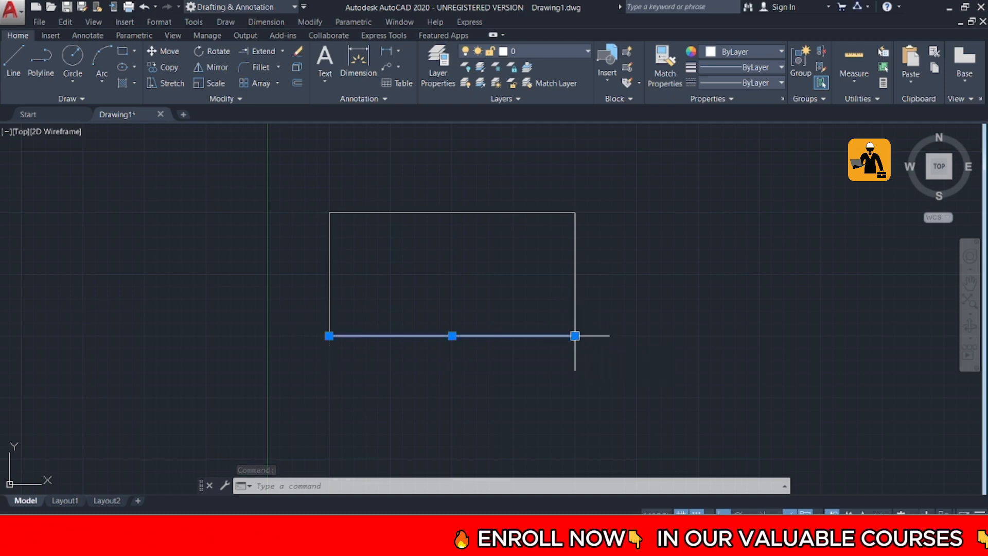
left_click(597, 355)
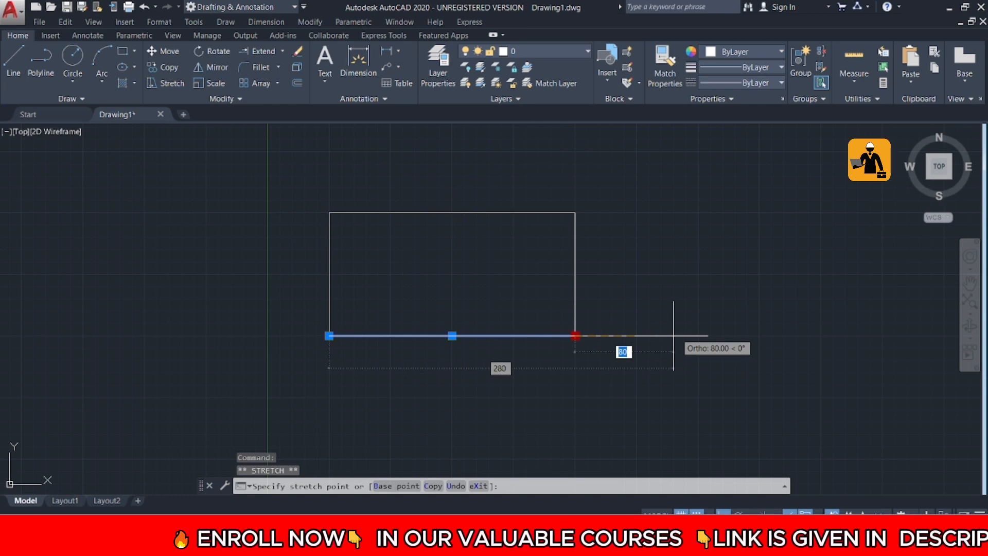
type("100")
key("Return")
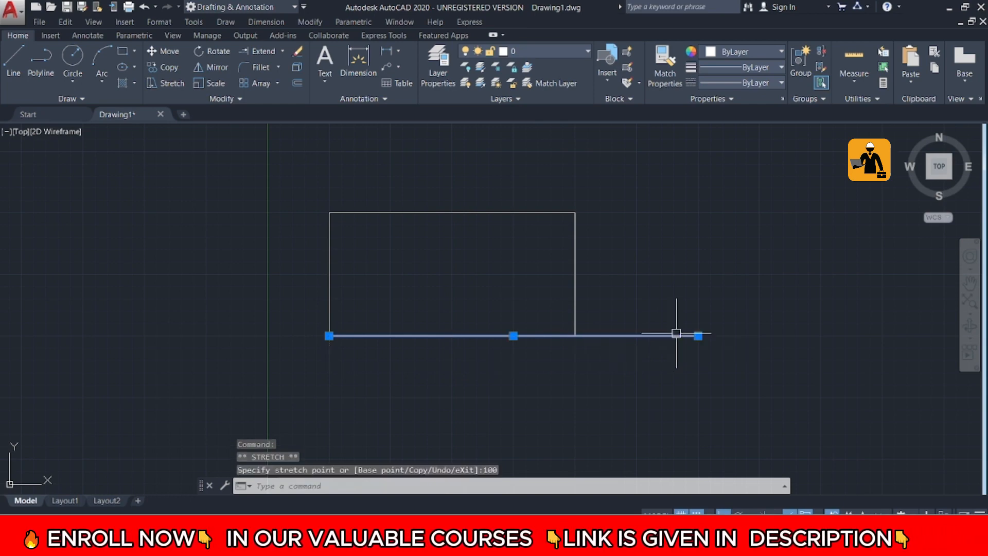
Move the lengthened bottom line straight down by its midpoint, and undo both the move and the stretch.
left_click(513, 336)
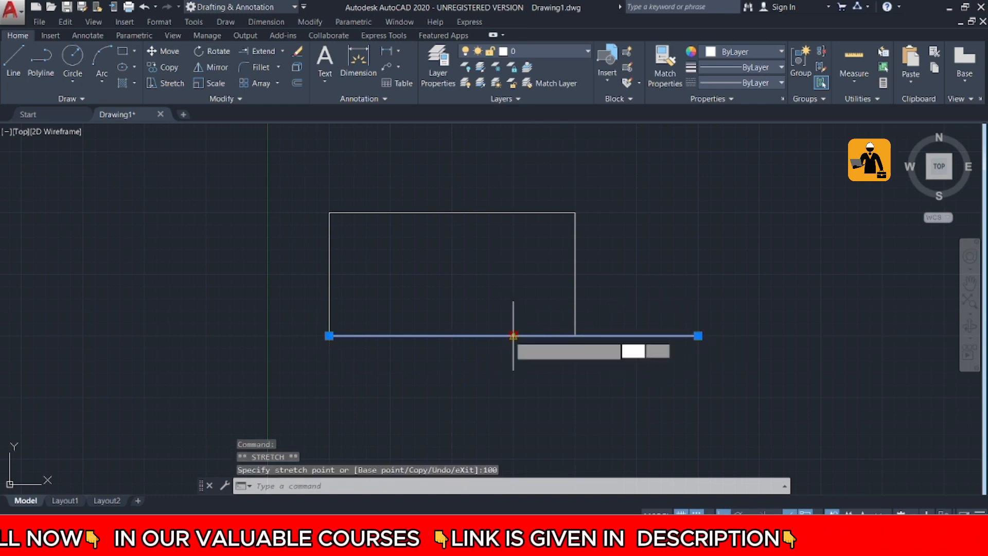
left_click(507, 410)
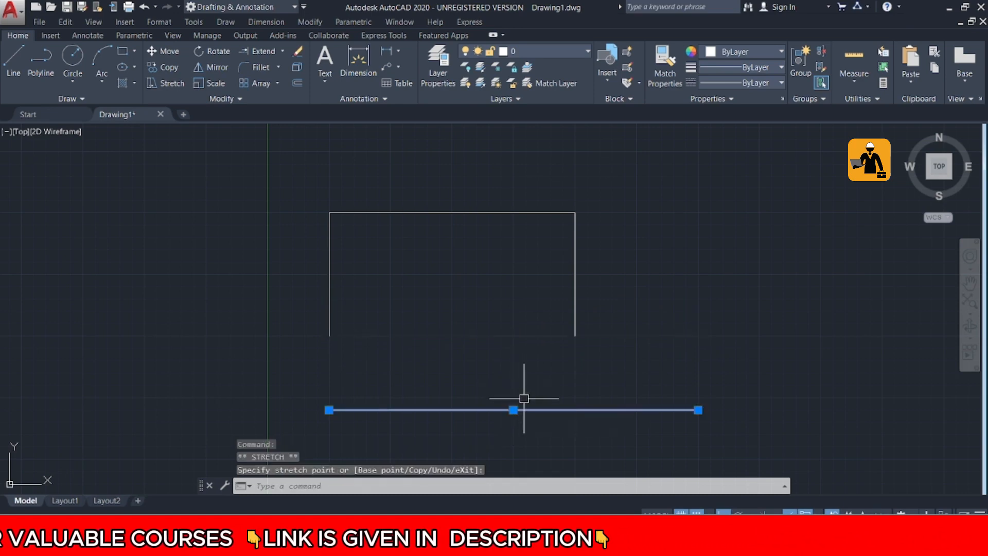
key("ctrl+z")
key("ctrl+z")
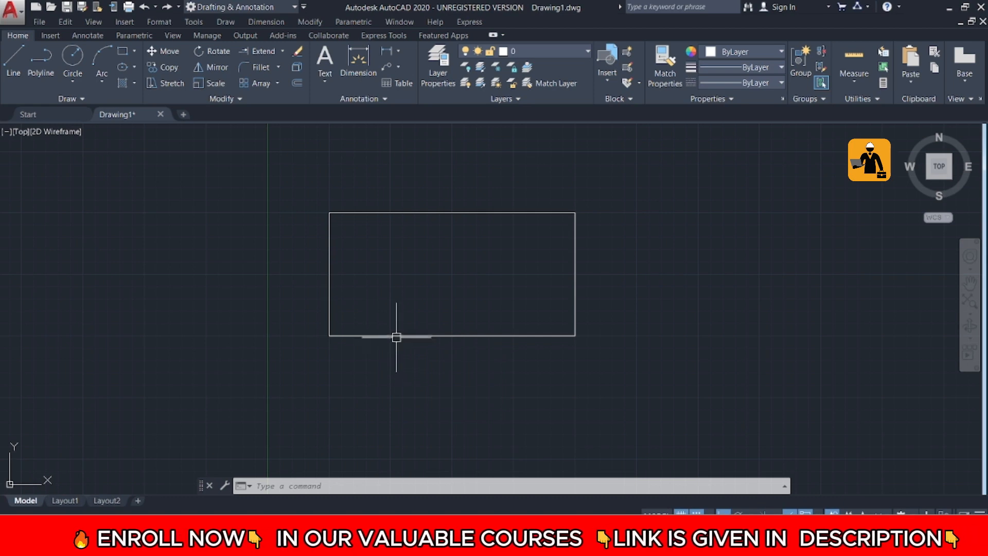
Erase all the exploded lines and draw a new wide rectangle with its upper-left corner at about 50,450.
key("ctrl+a")
key("Delete")
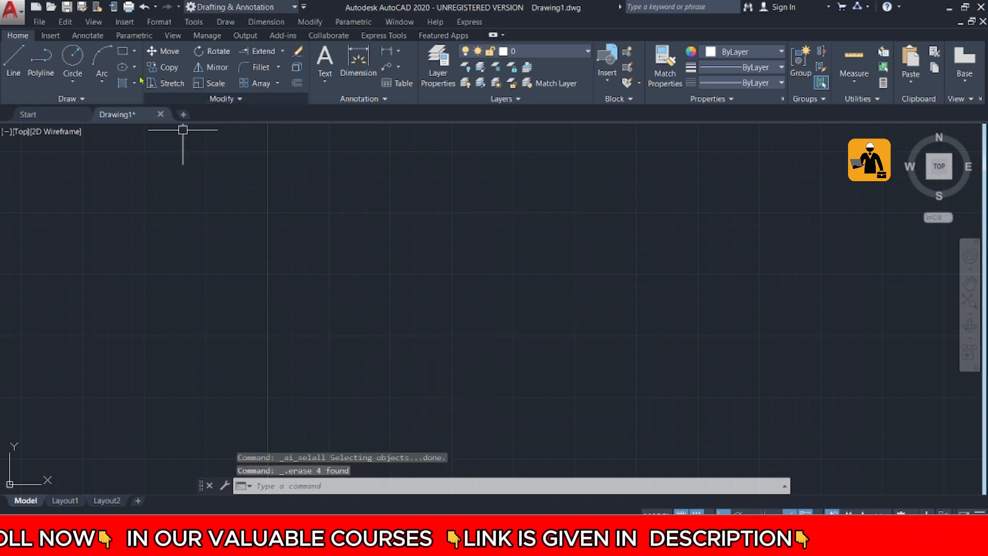
left_click(123, 51)
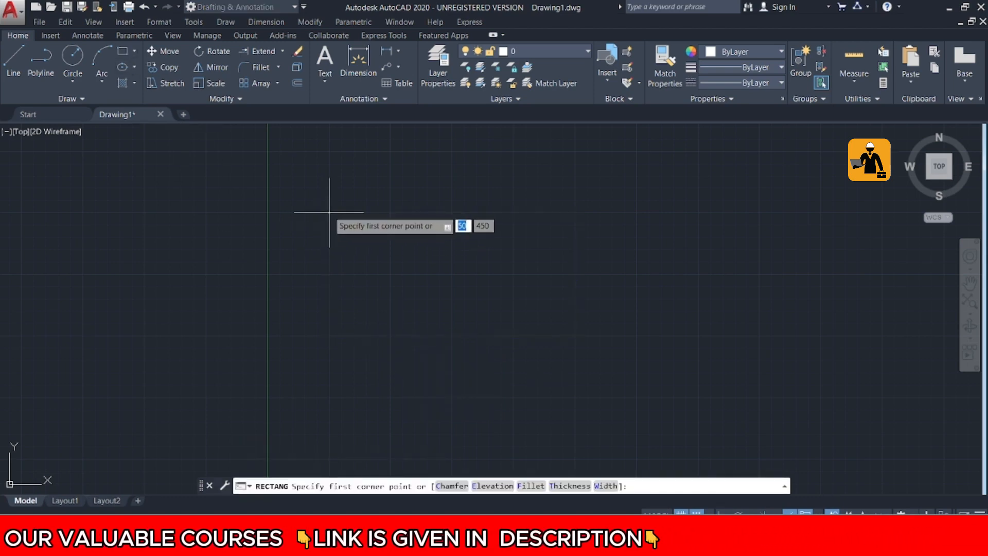
left_click(329, 213)
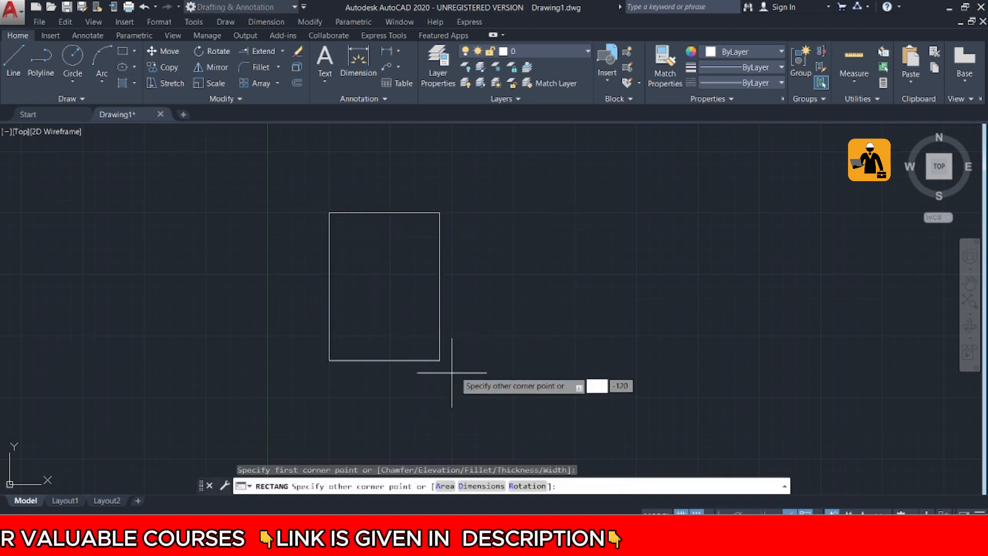
left_click(636, 336)
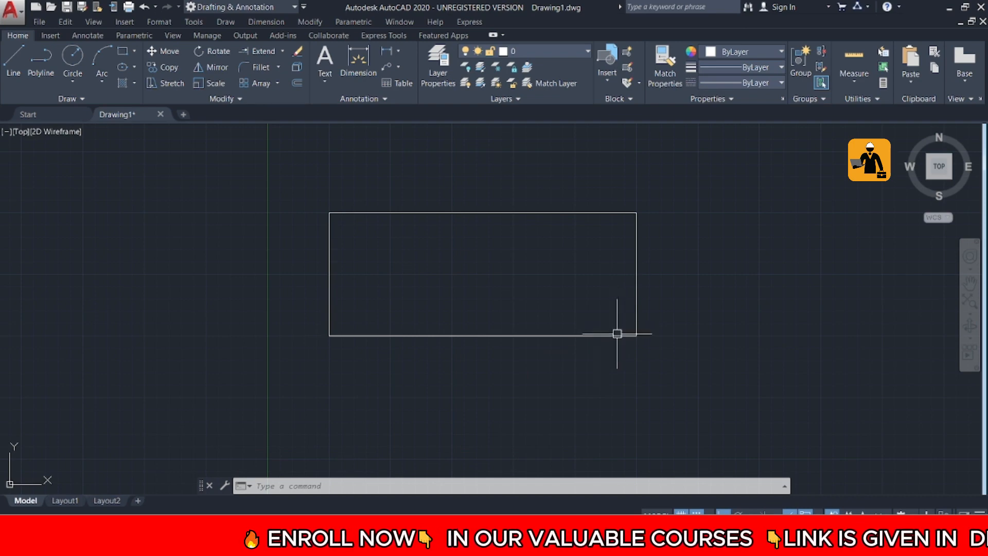
Explode the new wide rectangle into separate lines.
mouse_move(617, 335)
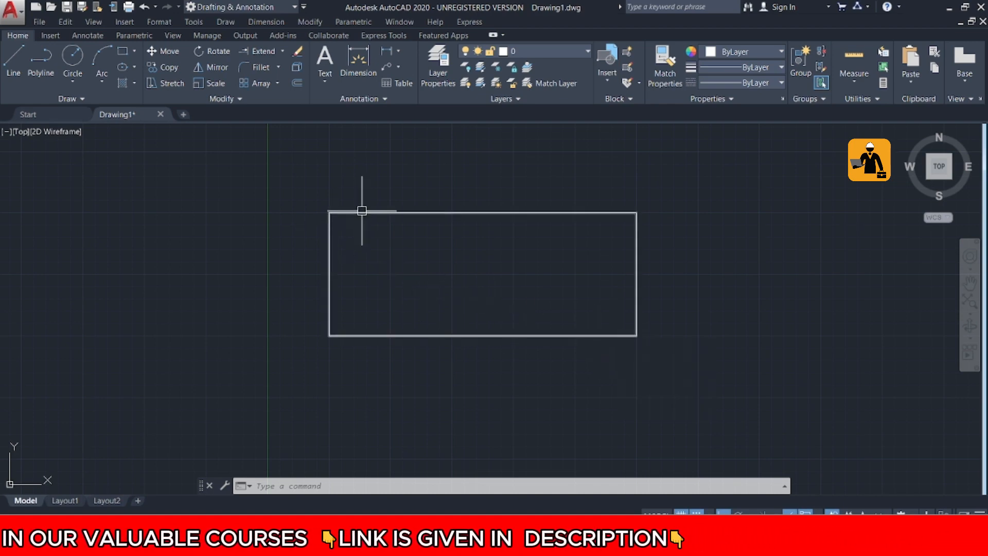
mouse_move(329, 276)
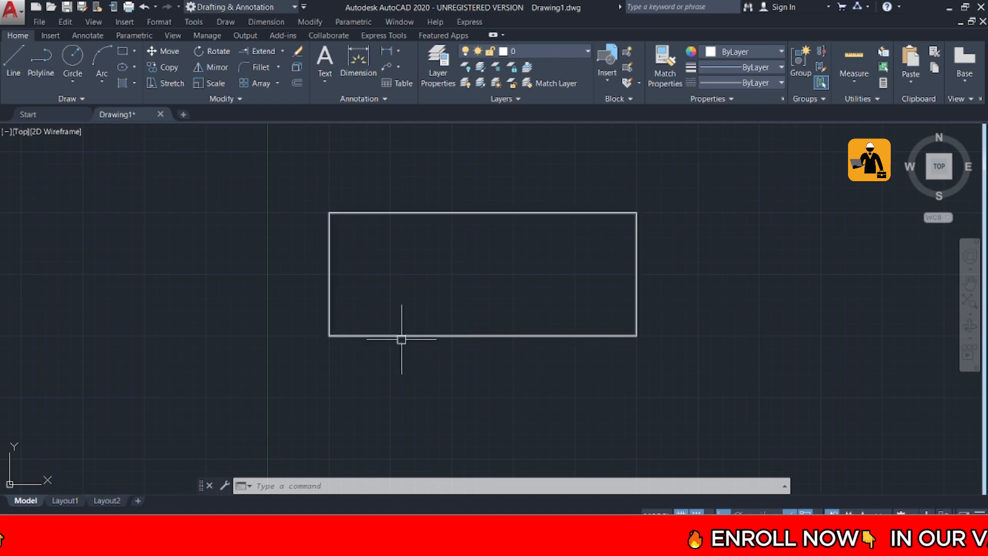
mouse_move(406, 335)
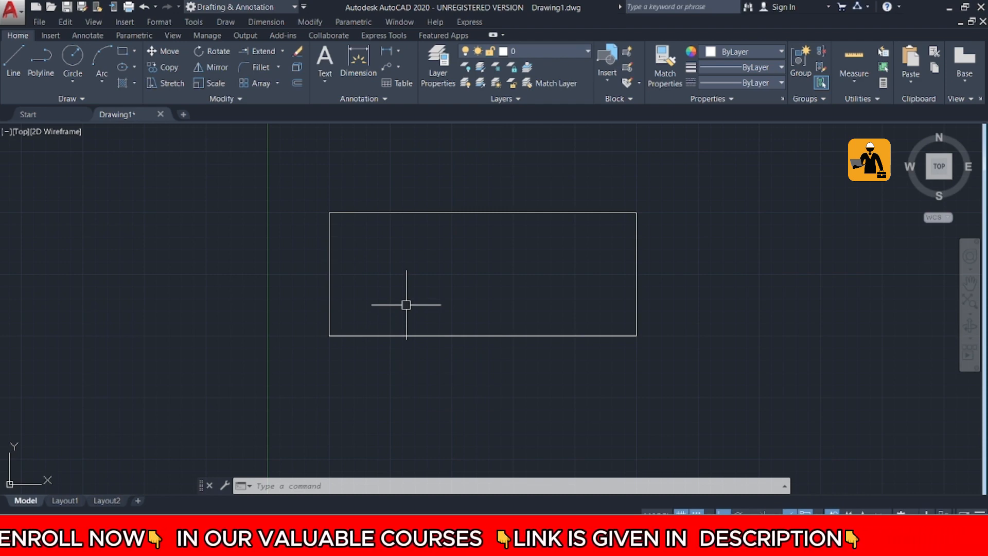
left_click(426, 336)
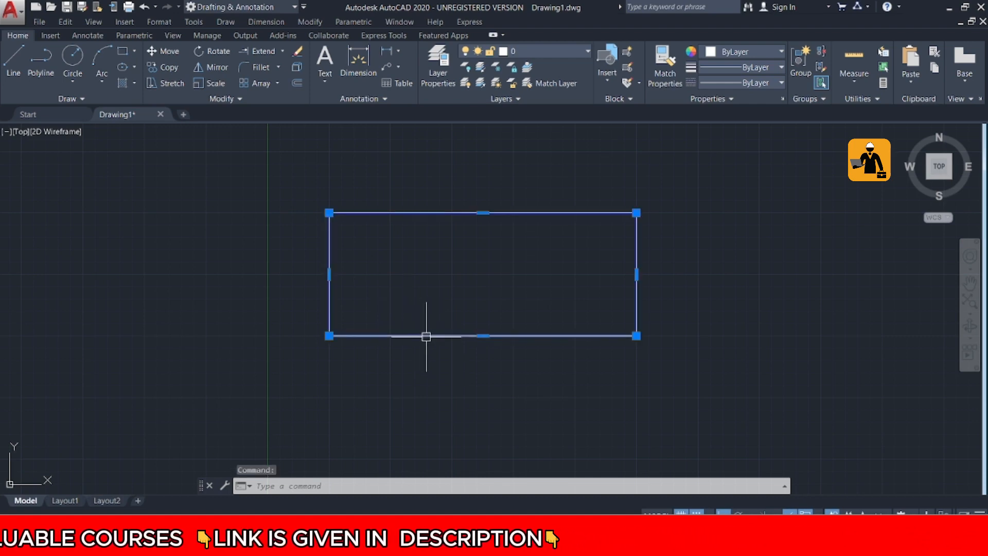
left_click(297, 67)
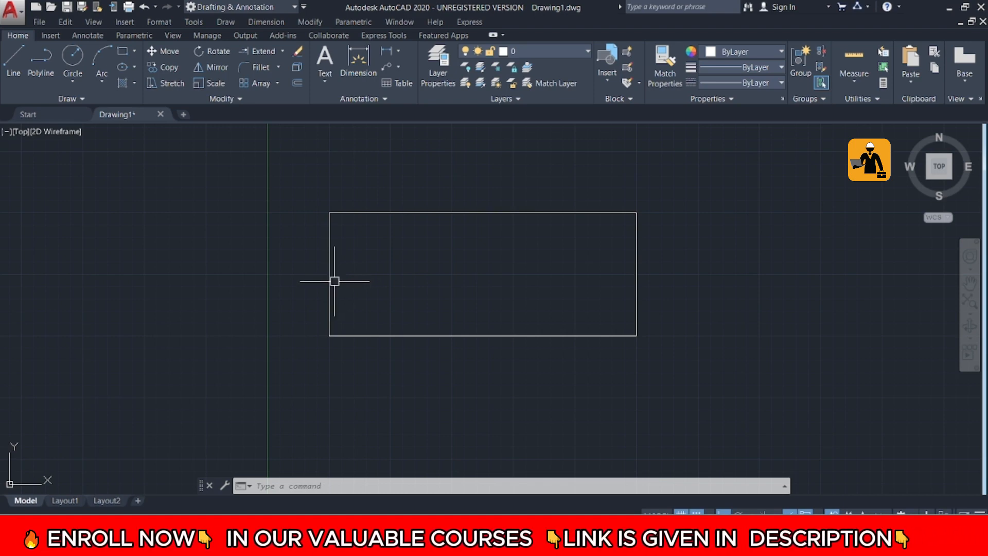
key("Escape")
Offset the exploded rectangle's left vertical line 30 units toward the inside of the rectangle.
type("off")
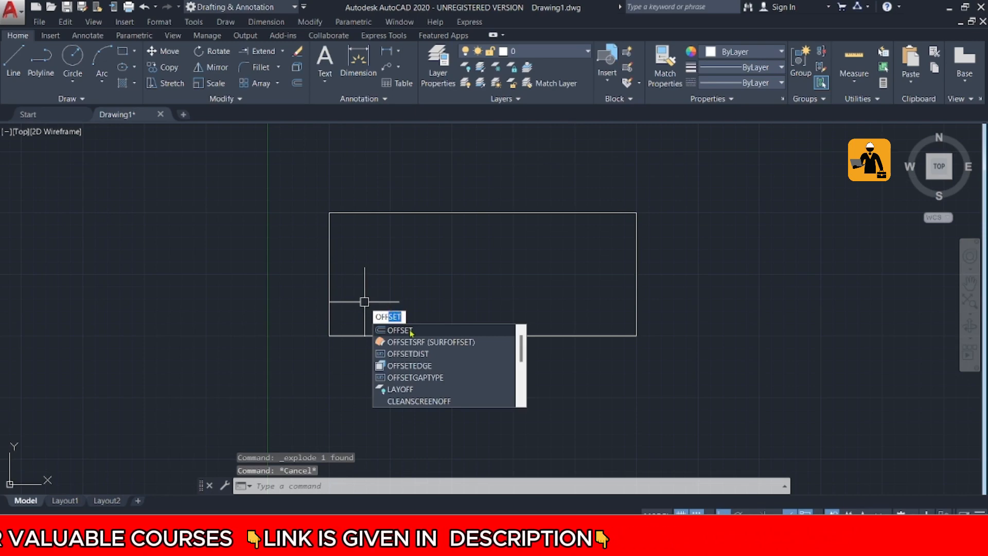
key("Return")
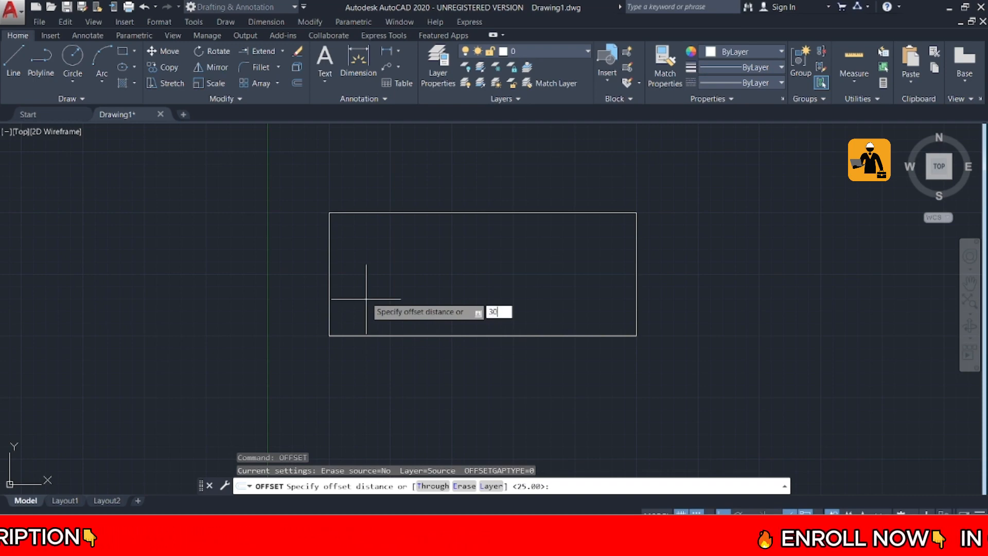
type("30")
key("Return")
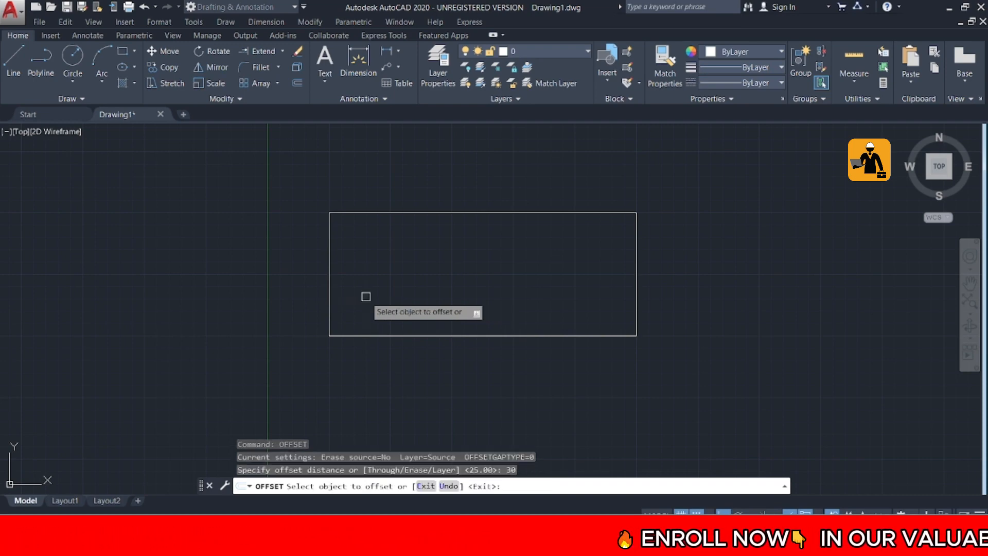
left_click(328, 285)
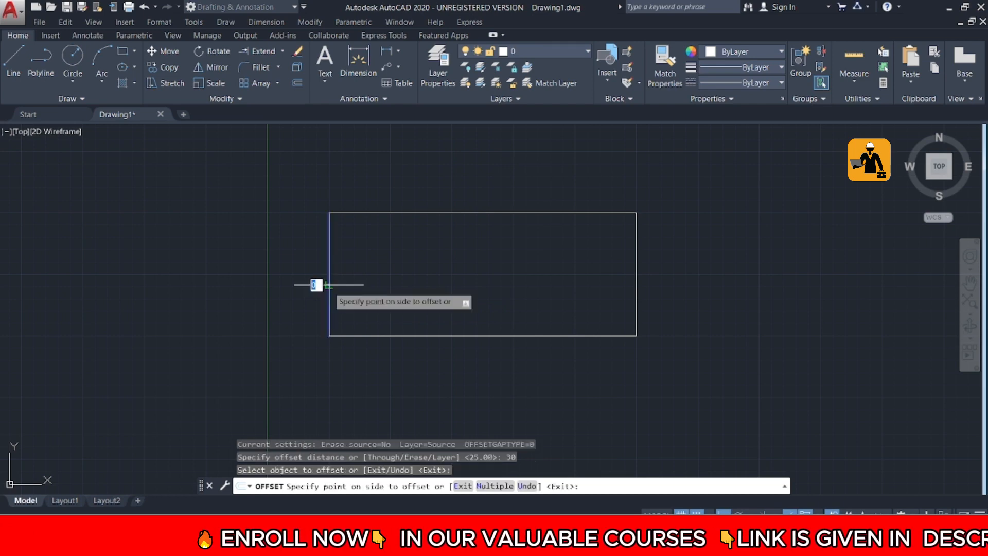
left_click(370, 285)
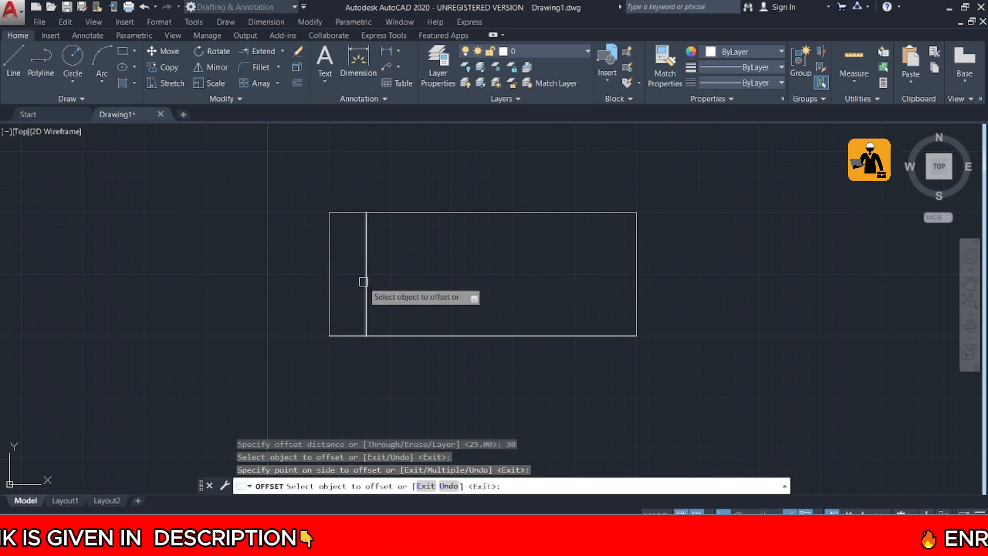
Offset the rectangle's right vertical line by the same distance of 30 units.
left_click(638, 291)
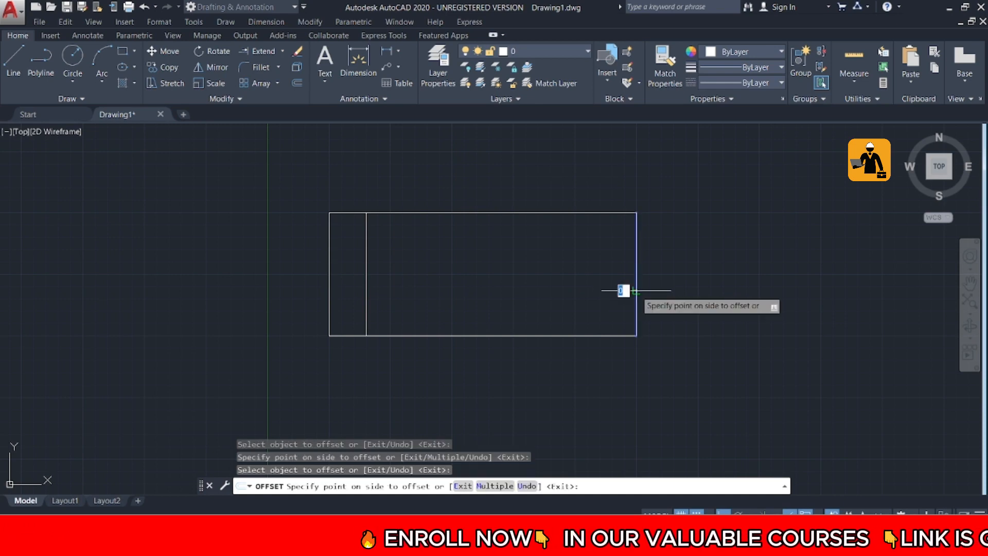